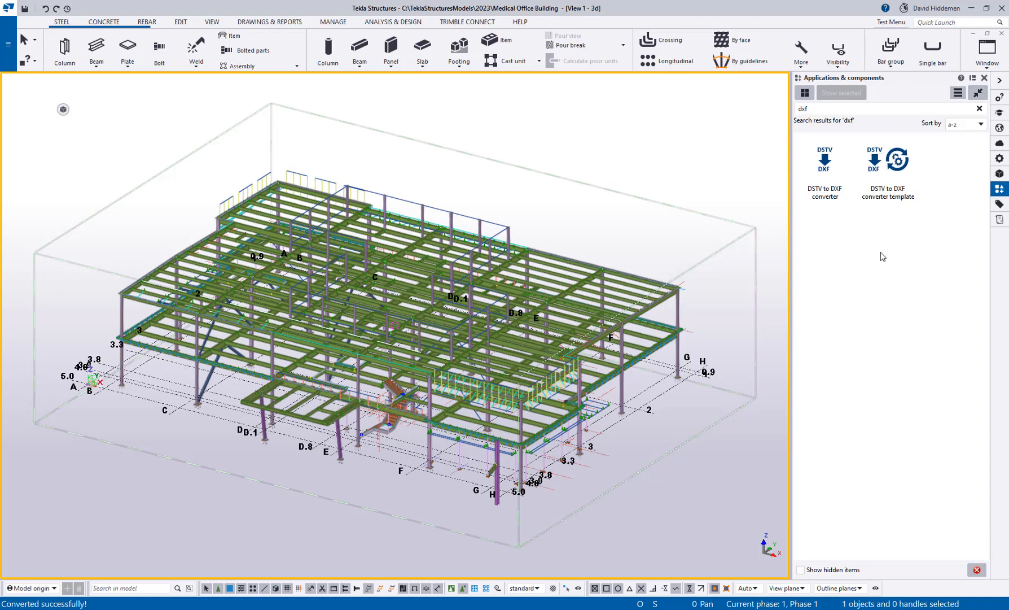
Step: Open the DSTV to DXF converter from the 'dxf' search results in Applications & components
click(828, 179)
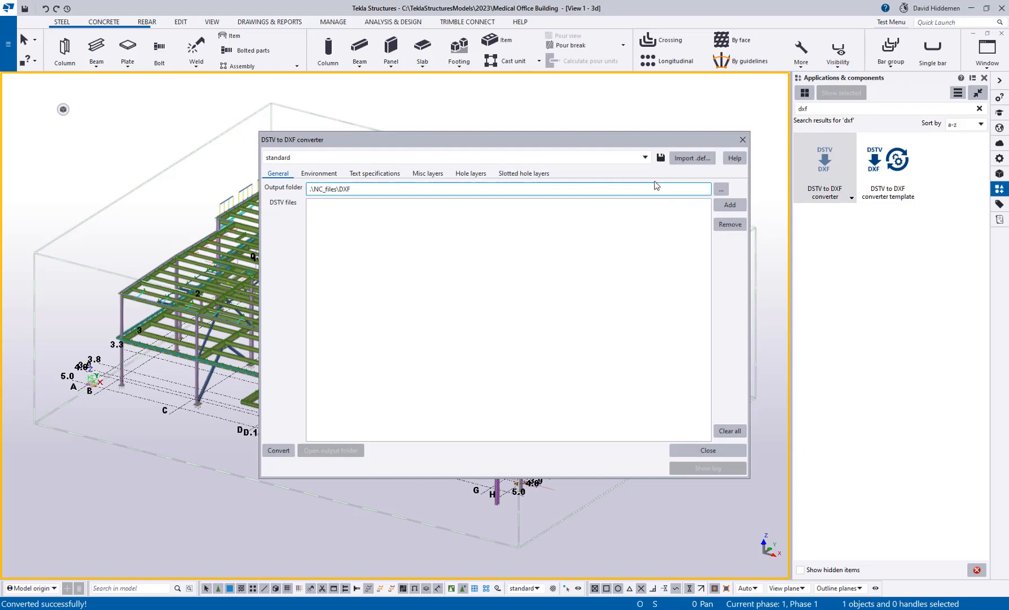
Step: Keep the 'standard' profile, cancel adding DSTV files, and close the converter dialog
click(646, 159)
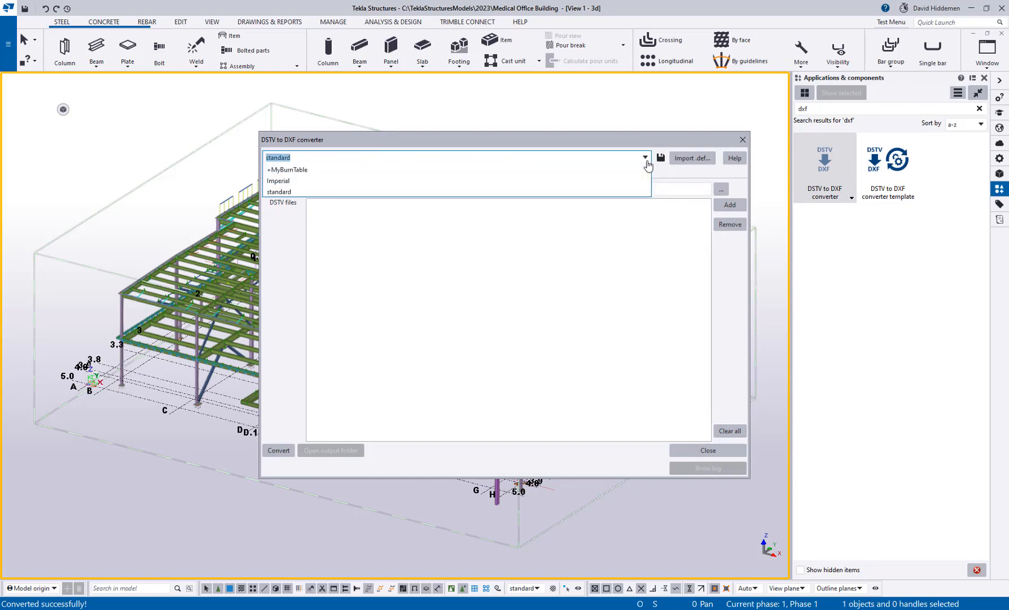
click(647, 160)
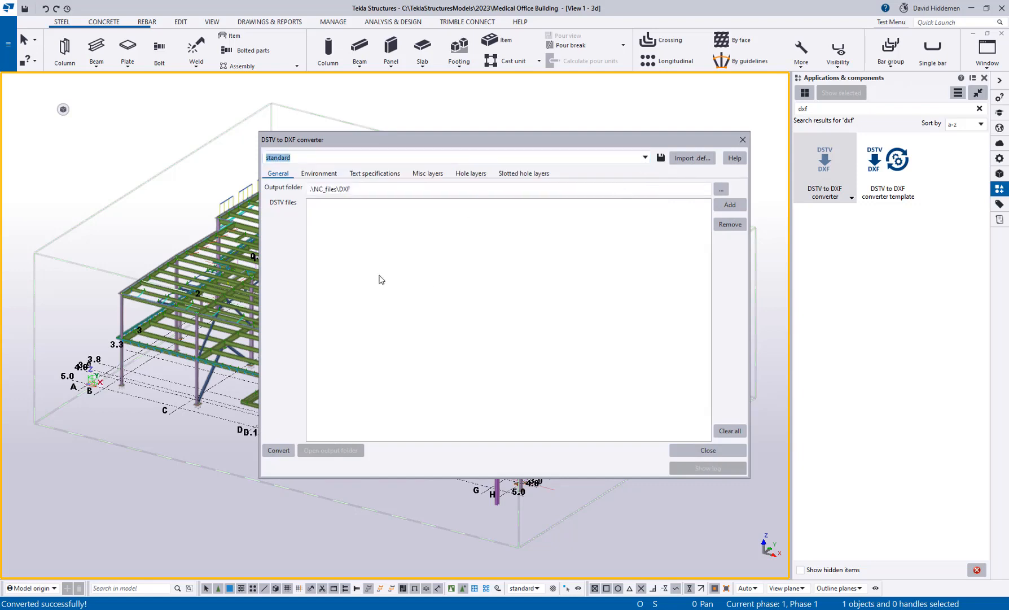
click(731, 207)
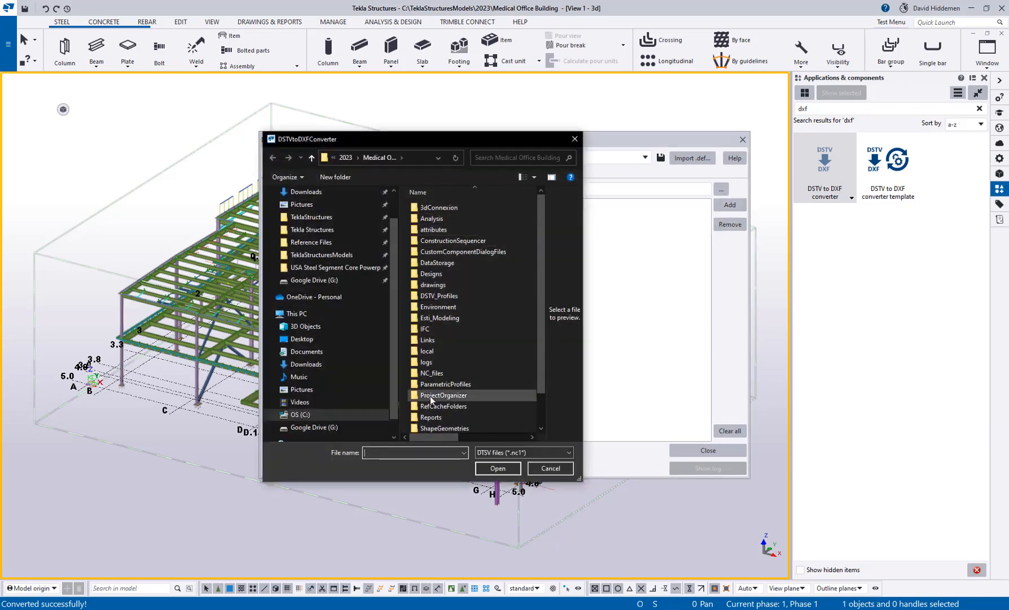
click(546, 469)
click(743, 140)
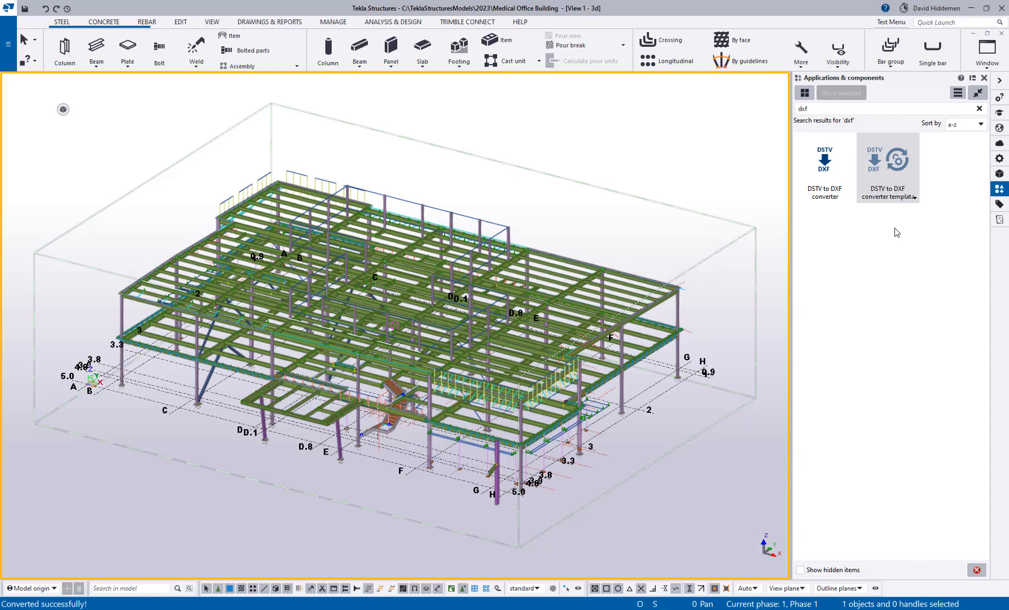
Step: Open the DSTV to DXF converter template's source in Notepad++ via its Edit option
right_click(891, 188)
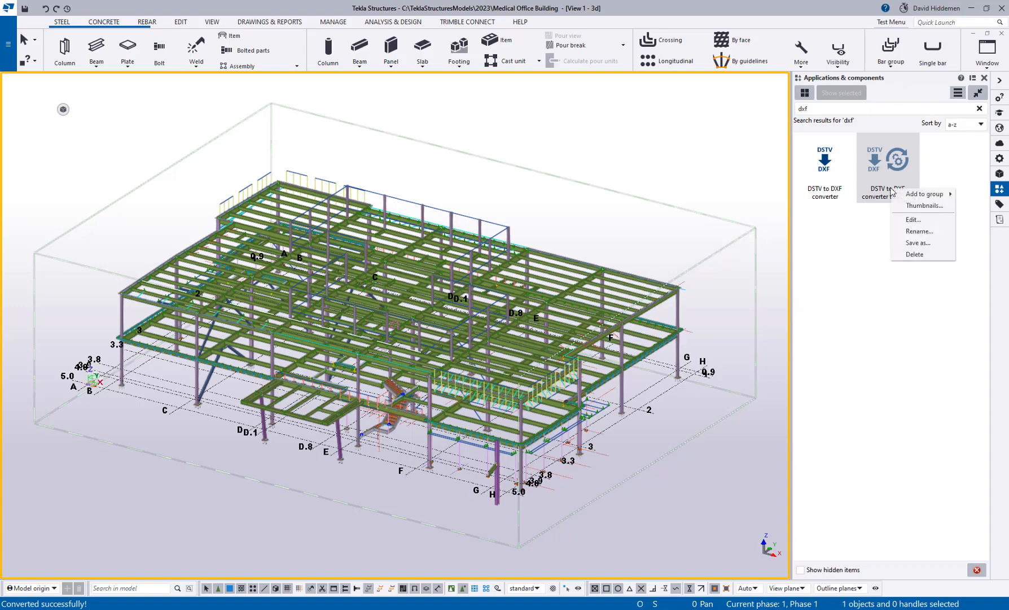
click(919, 223)
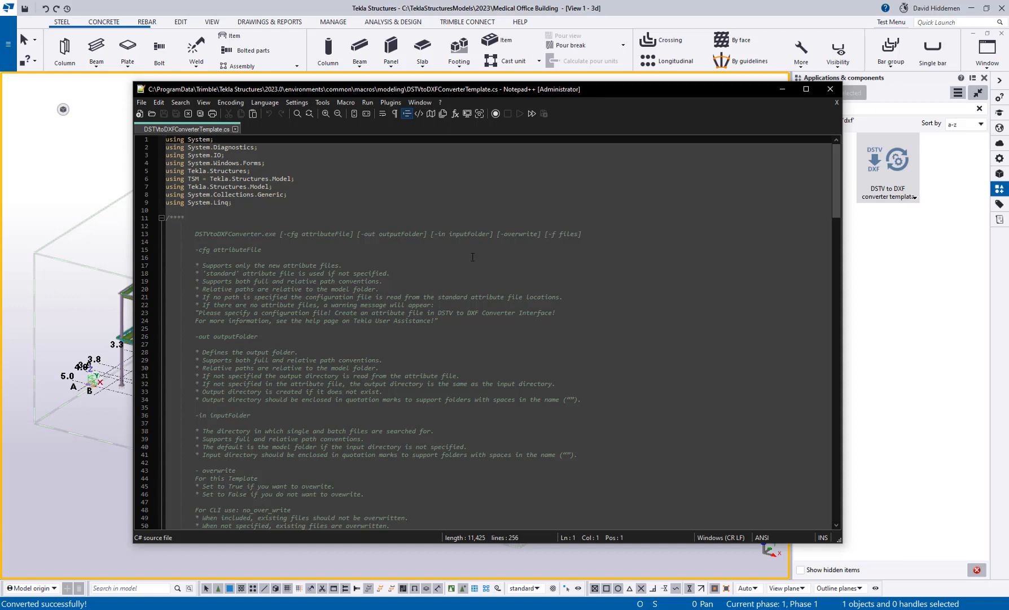
Step: Save the template as '+Customer DXF Conv 1.cs' in the modeling macros folder
click(142, 103)
click(173, 195)
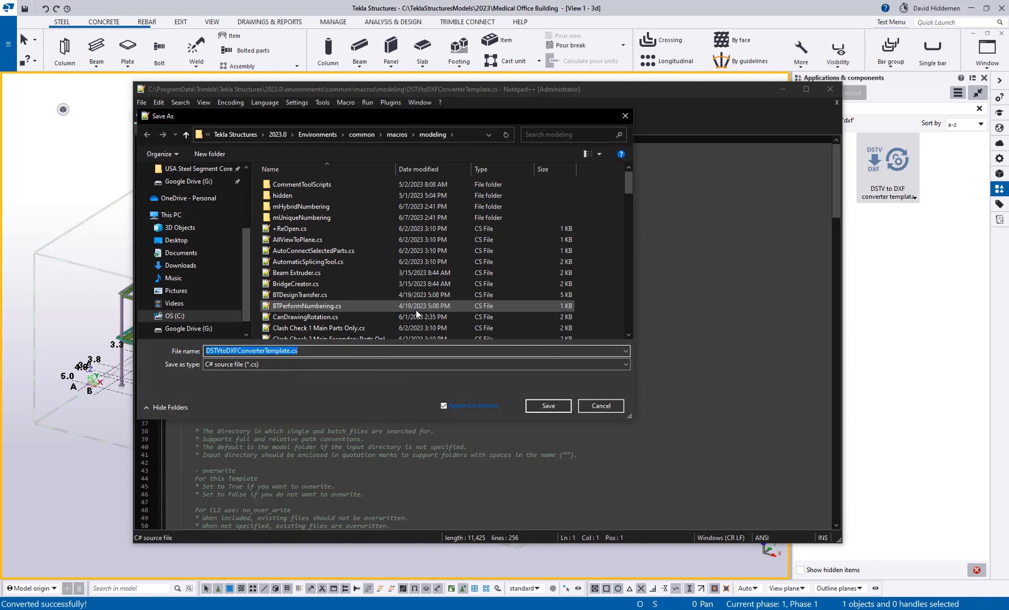
text(+Customer)
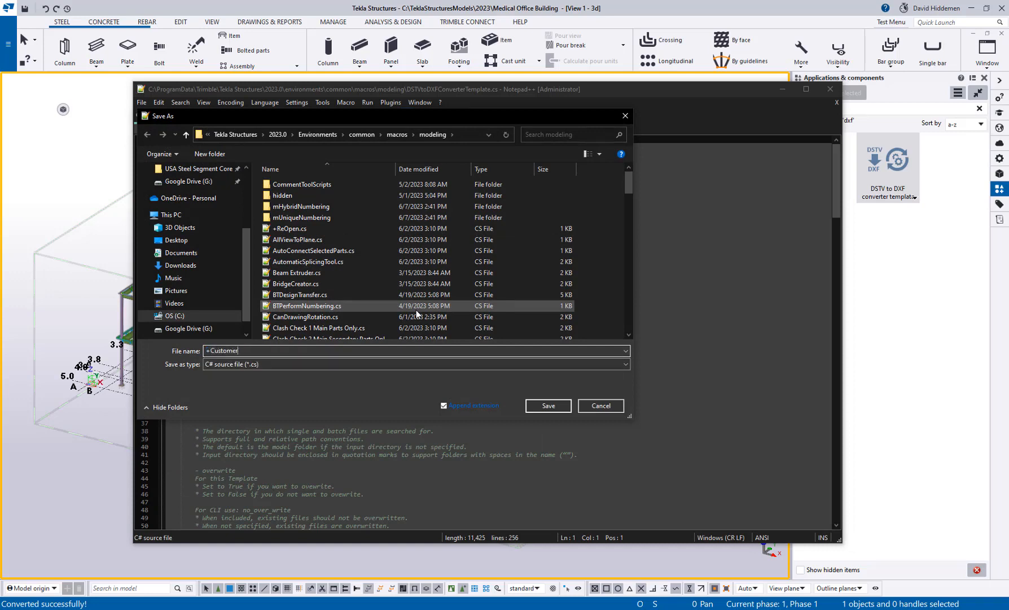
text( DXF Conv 1)
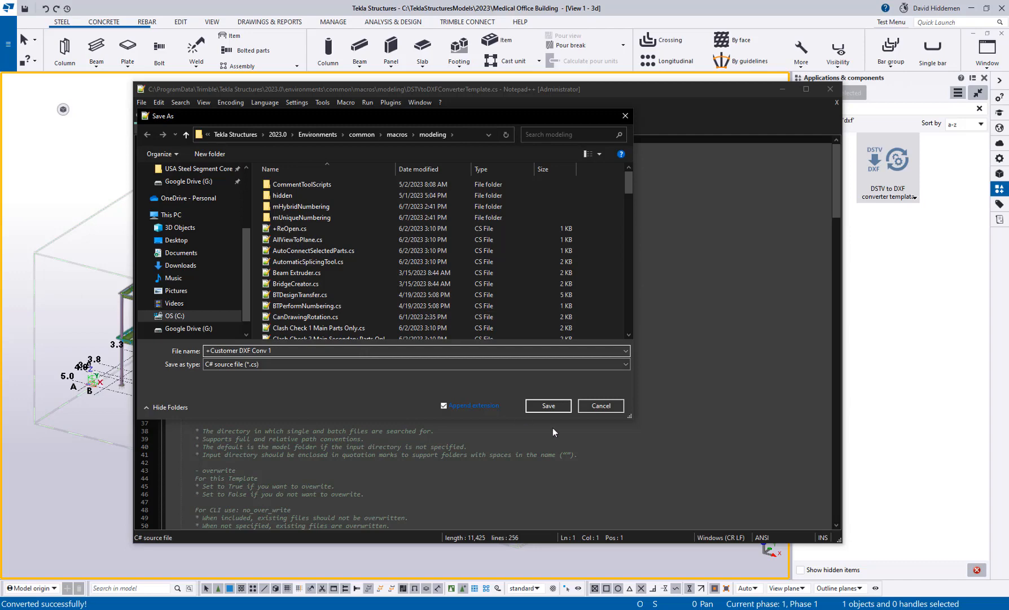
click(566, 407)
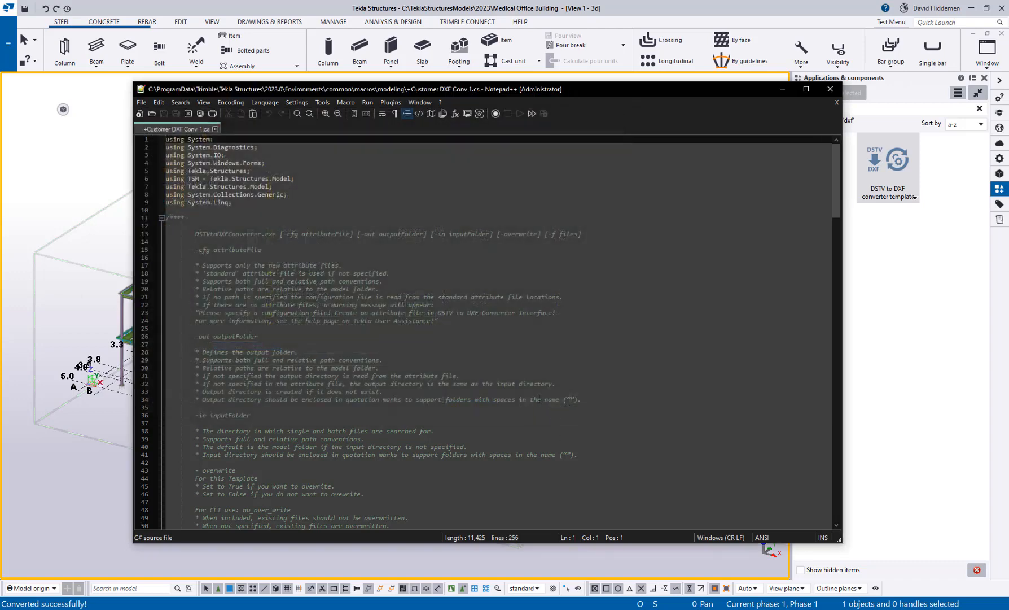
Step: Scroll to the user settings and select the five lines 117–121
scroll(492, 390, down, 15)
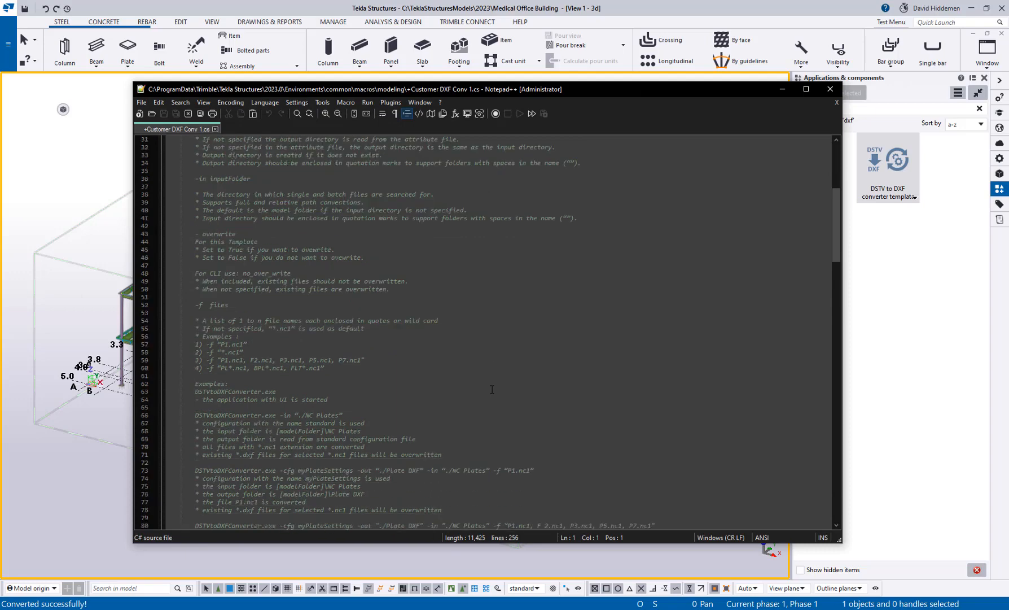
scroll(478, 325, down, 10)
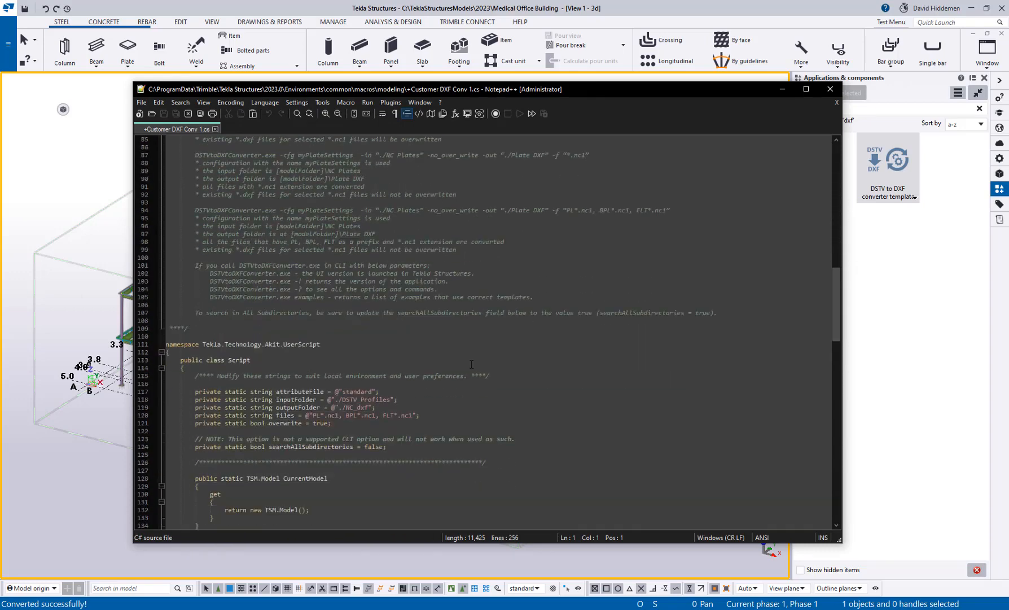
scroll(373, 248, up, 5)
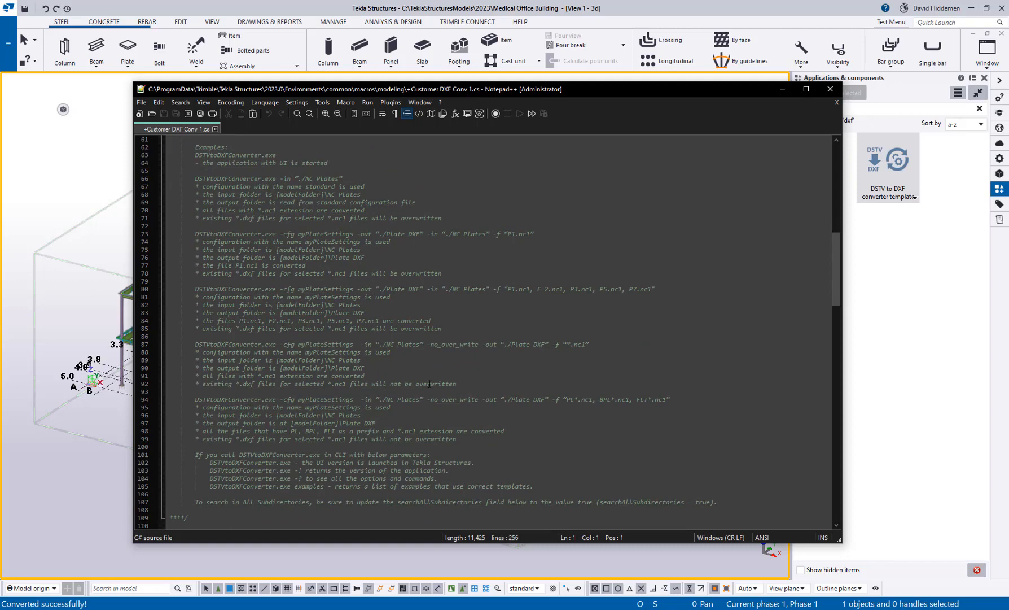
scroll(446, 410, down, 11)
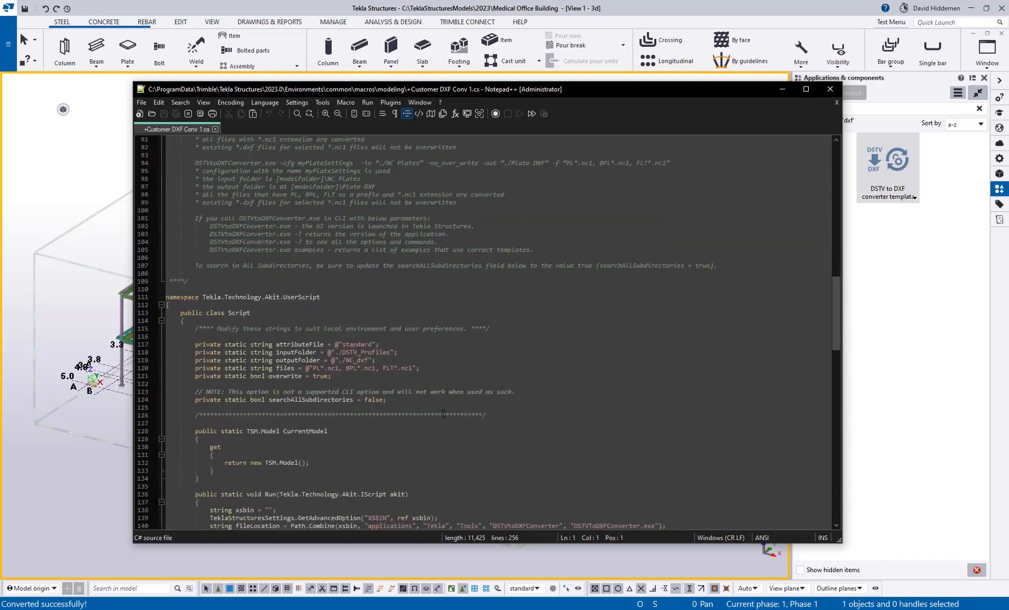
drag(345, 351, 166, 320)
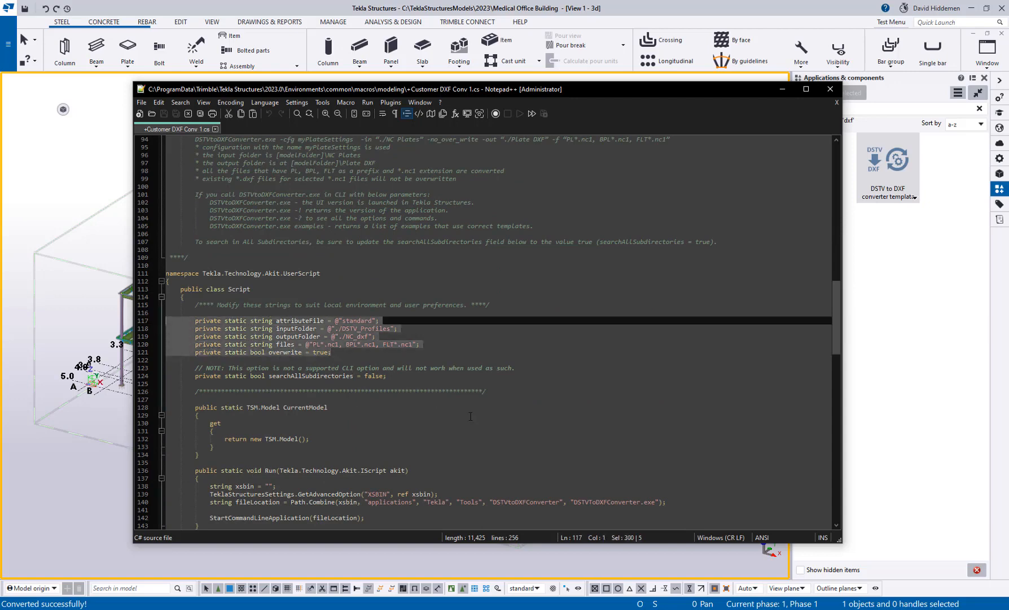
click(364, 354)
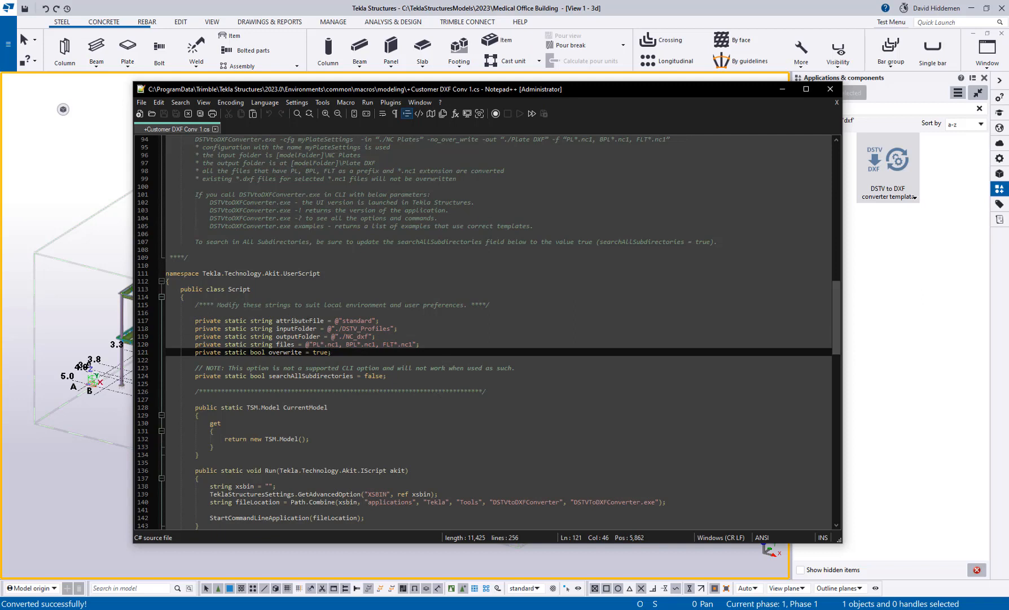
Step: Inspect the 'standard' attribute file and /DSTV_Profiles input folder values, then return to Tekla
drag(335, 320, 378, 320)
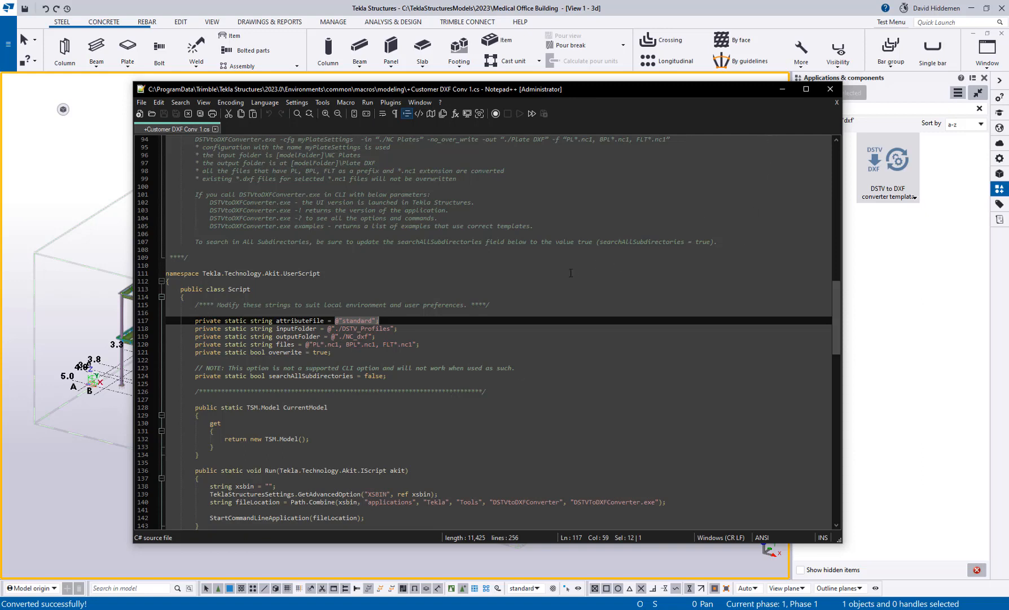
click(477, 359)
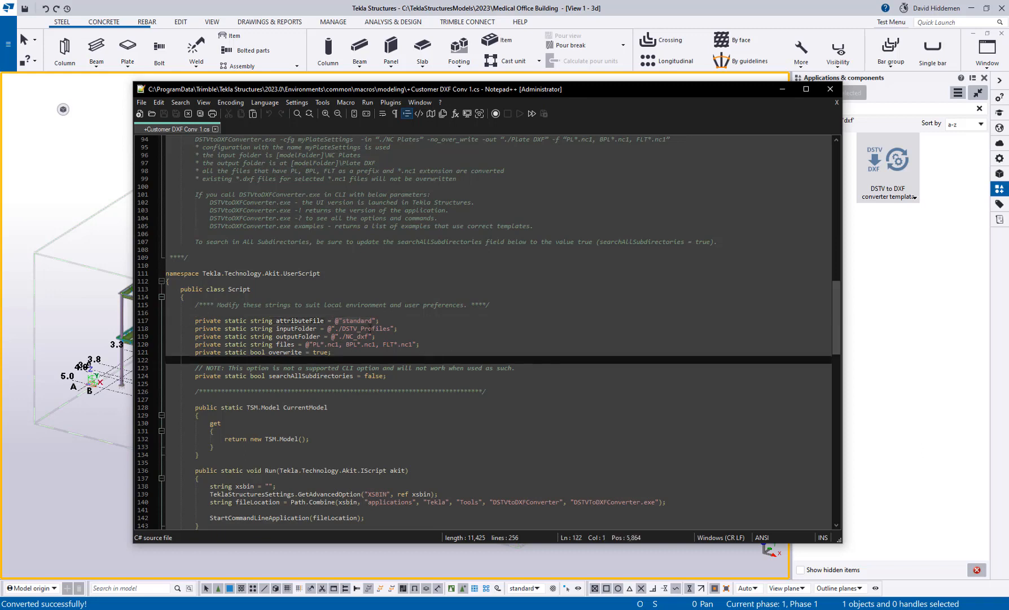
drag(373, 321, 342, 321)
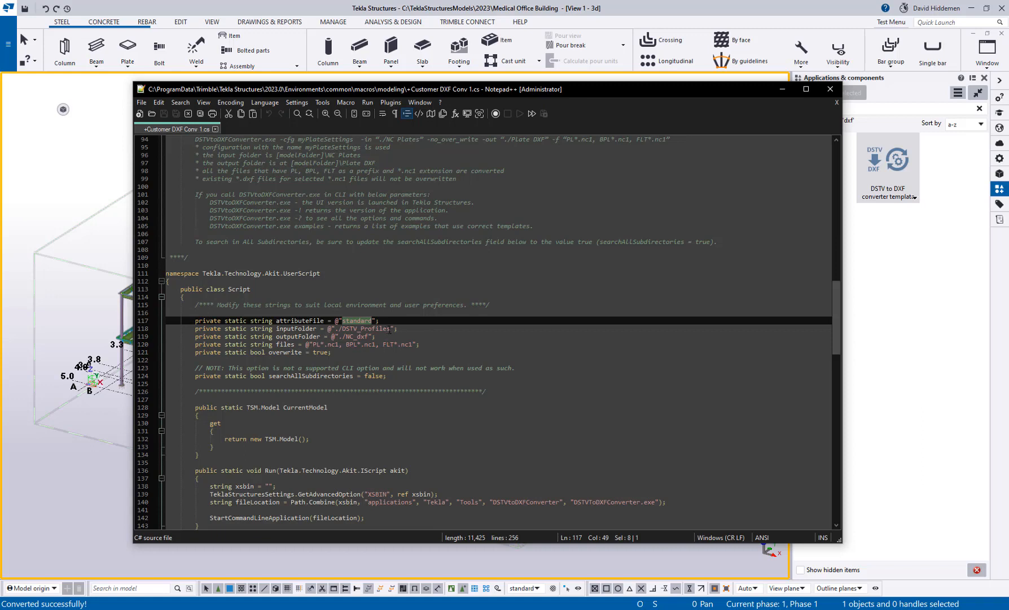
drag(391, 329, 340, 328)
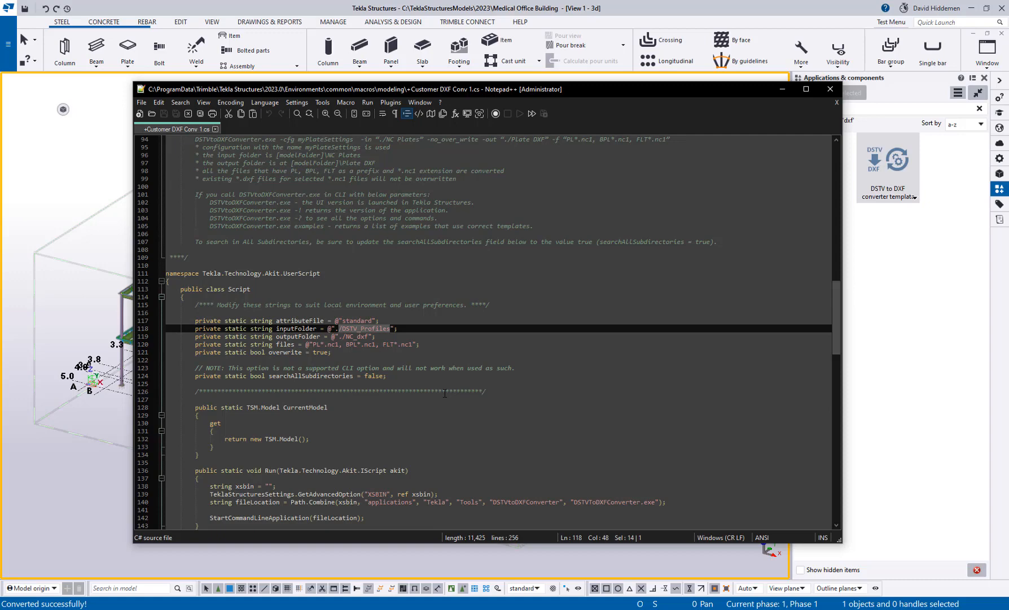
click(8, 44)
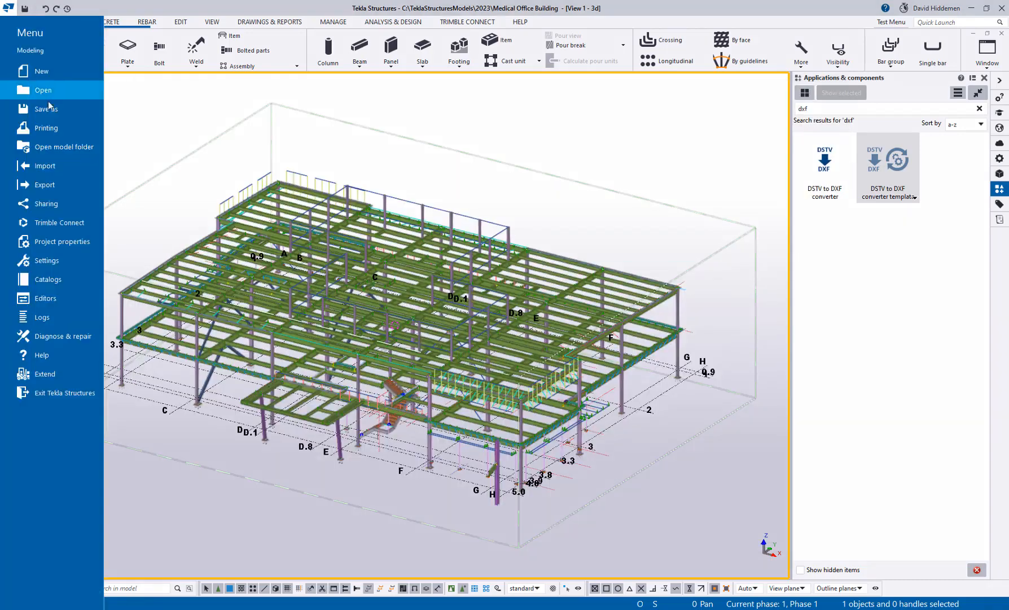
Step: Open the model folder's NC_files\Plates folder of .nc1 files in File Explorer
click(69, 147)
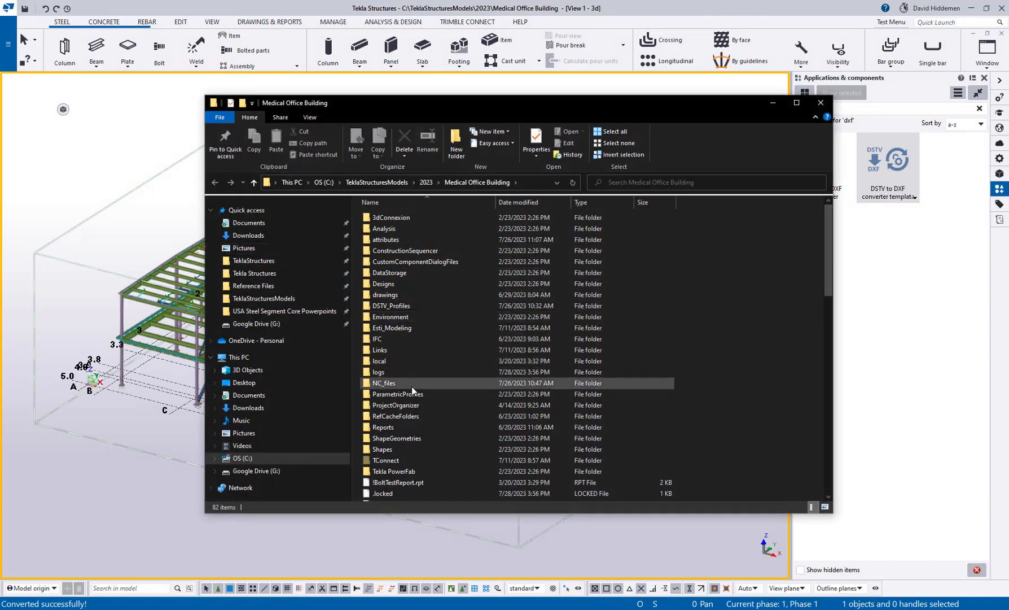
double_click(390, 383)
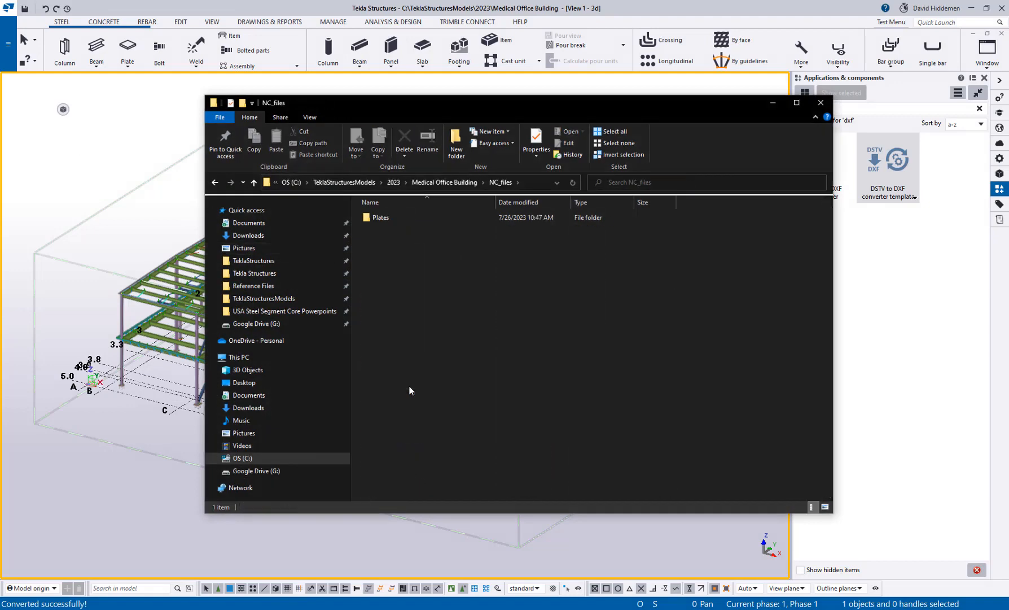
double_click(389, 220)
Step: Copy the NC_files\Plates part of the address-bar path and minimize the window
click(520, 179)
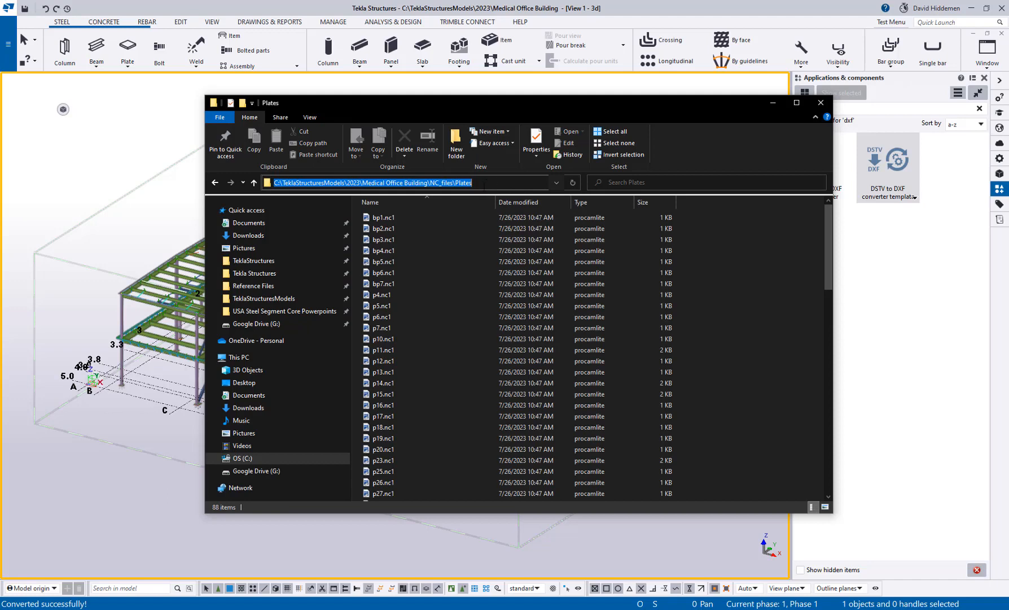
drag(484, 185, 428, 195)
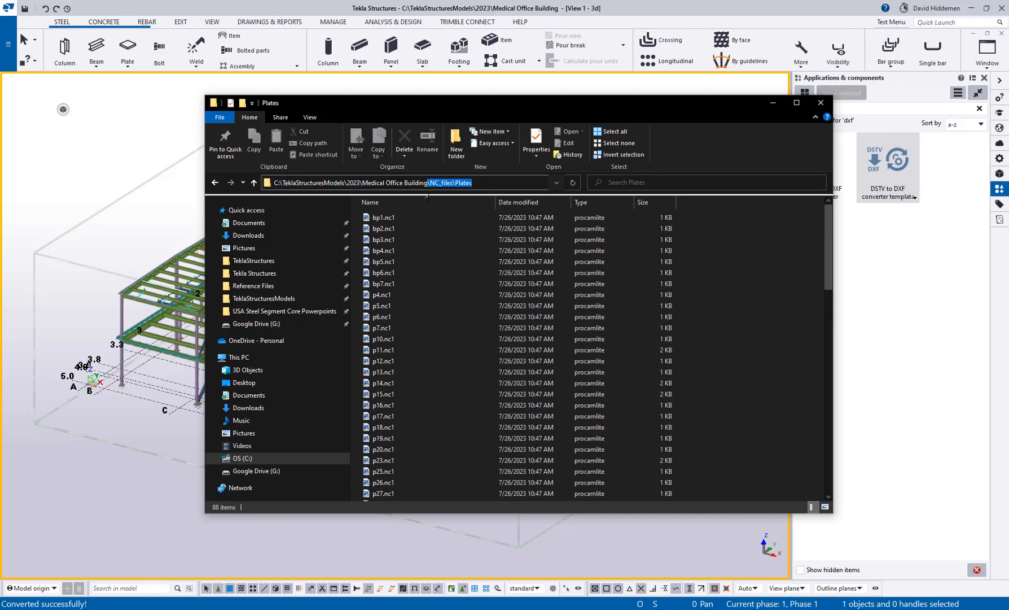
right_click(451, 187)
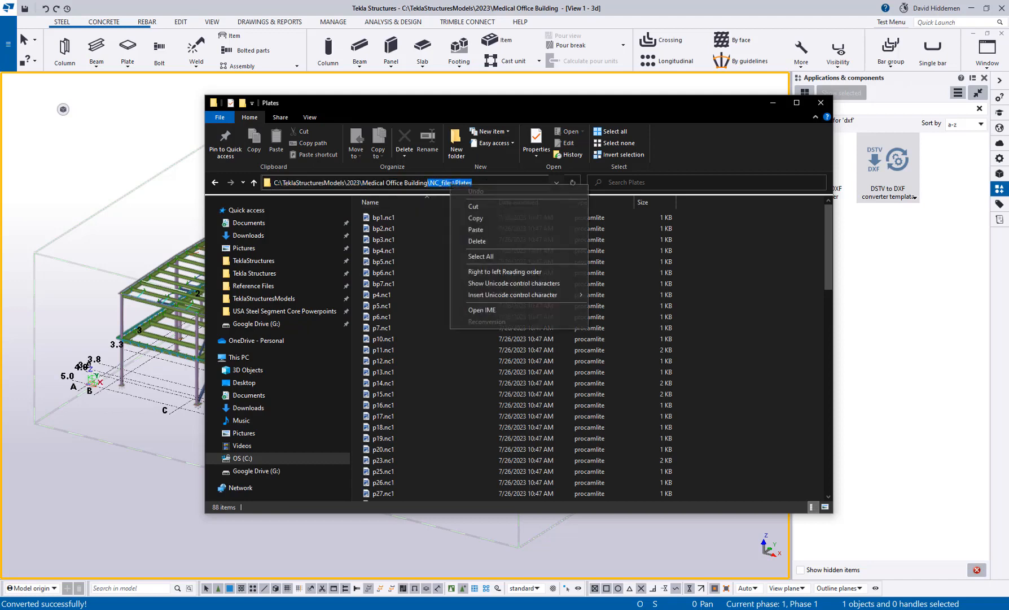
click(476, 218)
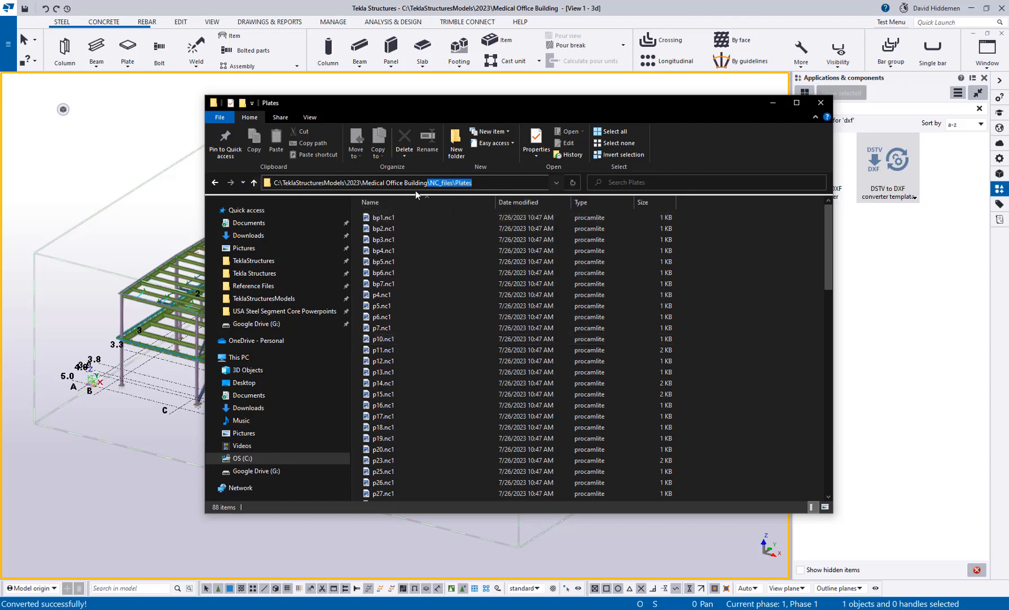
click(777, 105)
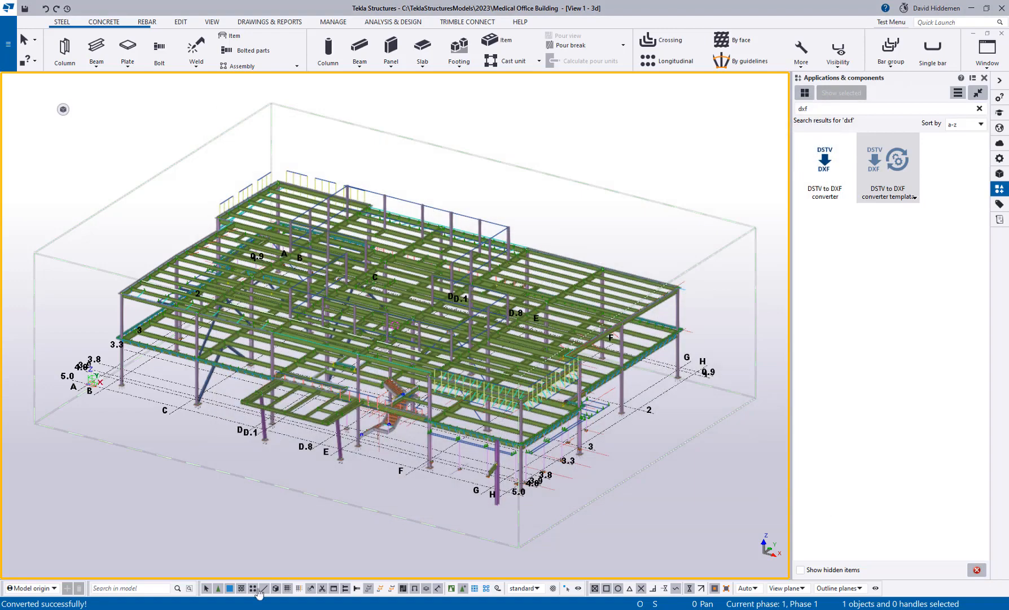
Step: Replace inputFolder's /DSTV_Profiles with NC_files\Plates, making it .\NC_files\Plates, and check outputFolder
key(alt+Tab)
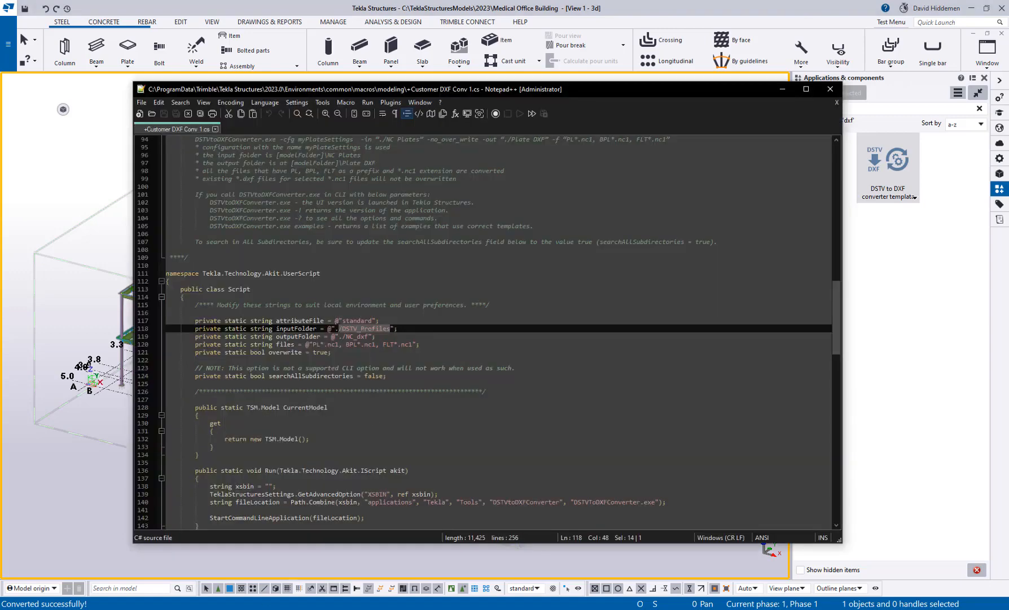
drag(338, 329, 390, 330)
text(\NC_files\Plates)
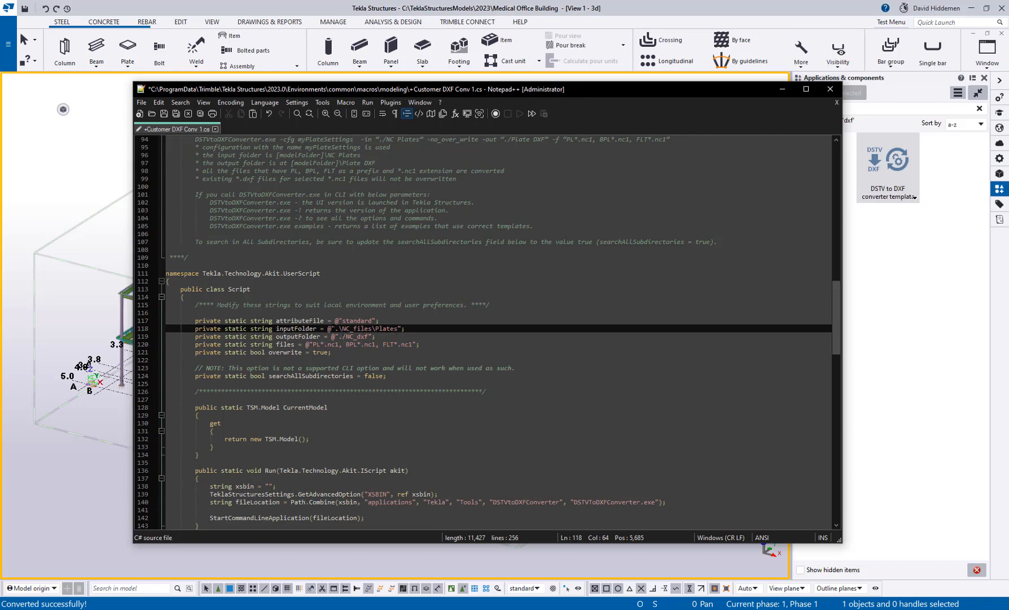
drag(336, 329, 341, 328)
drag(276, 336, 328, 336)
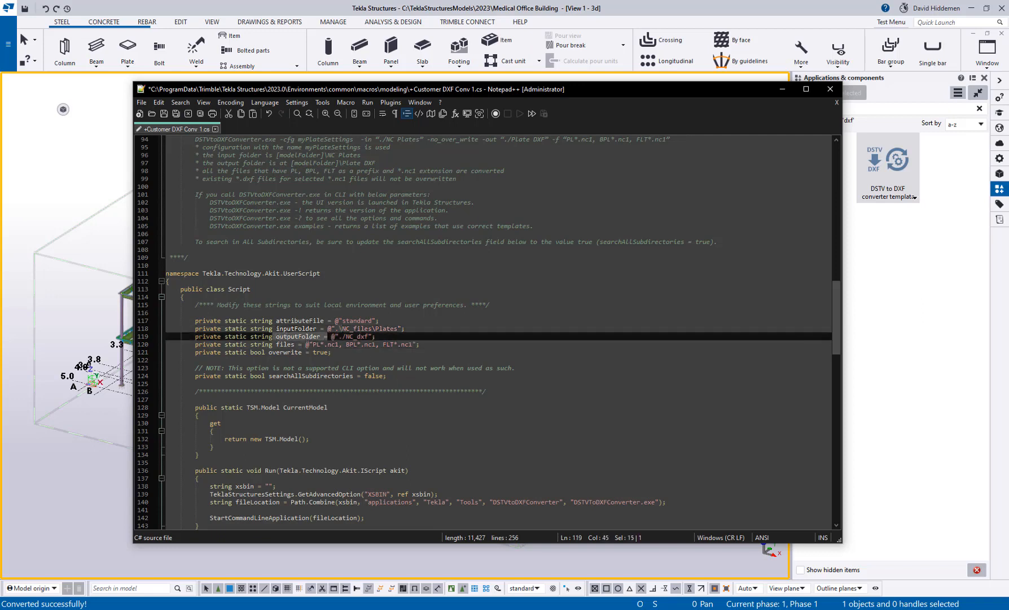
click(179, 608)
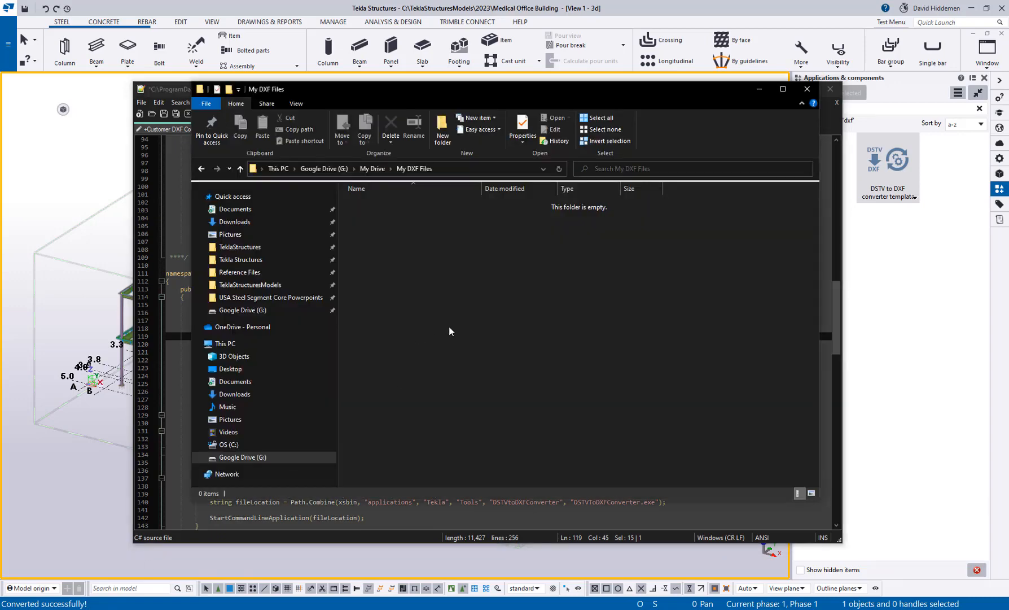
Step: Copy the full G:\My Drive\My DXF Files path from the Explorer address bar
drag(461, 103, 442, 67)
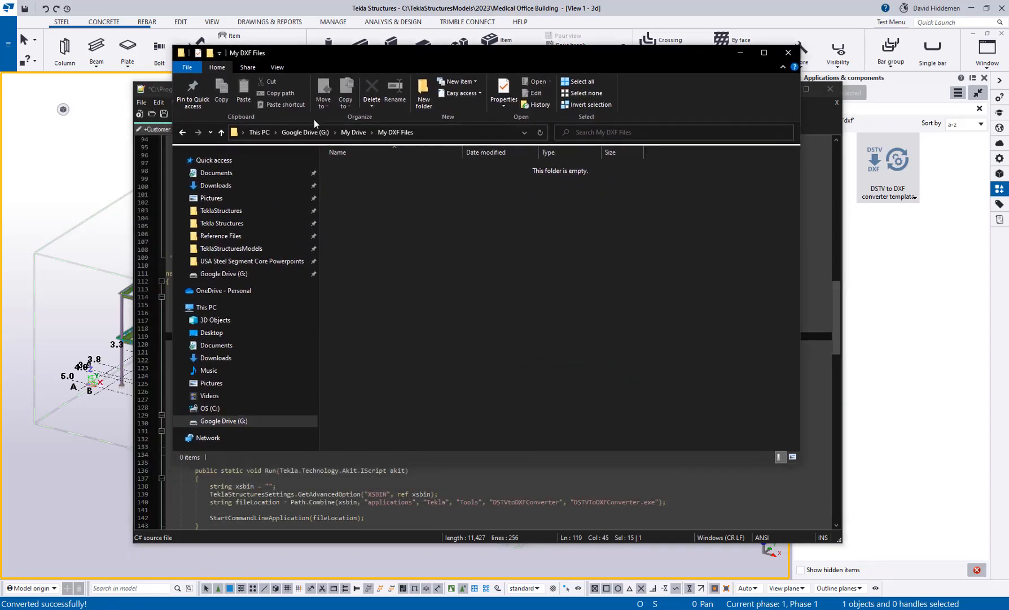
click(439, 130)
key(ctrl+c)
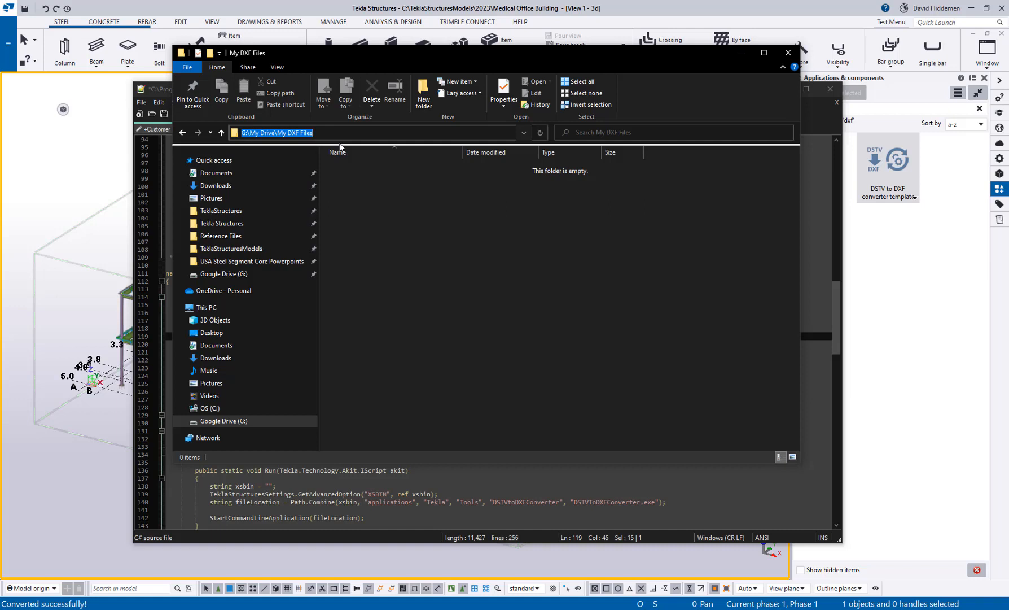
click(740, 52)
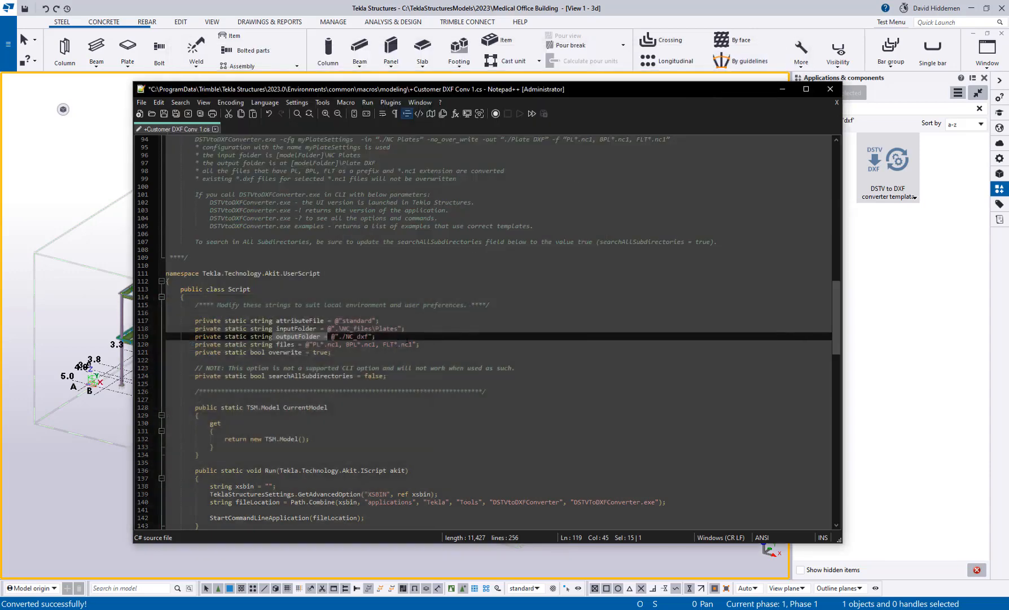
Step: Set outputFolder to G:\My Drive\My DXF Files, delete the PL/BPL/FLT filters, and save
drag(368, 337, 339, 336)
key(ctrl+v)
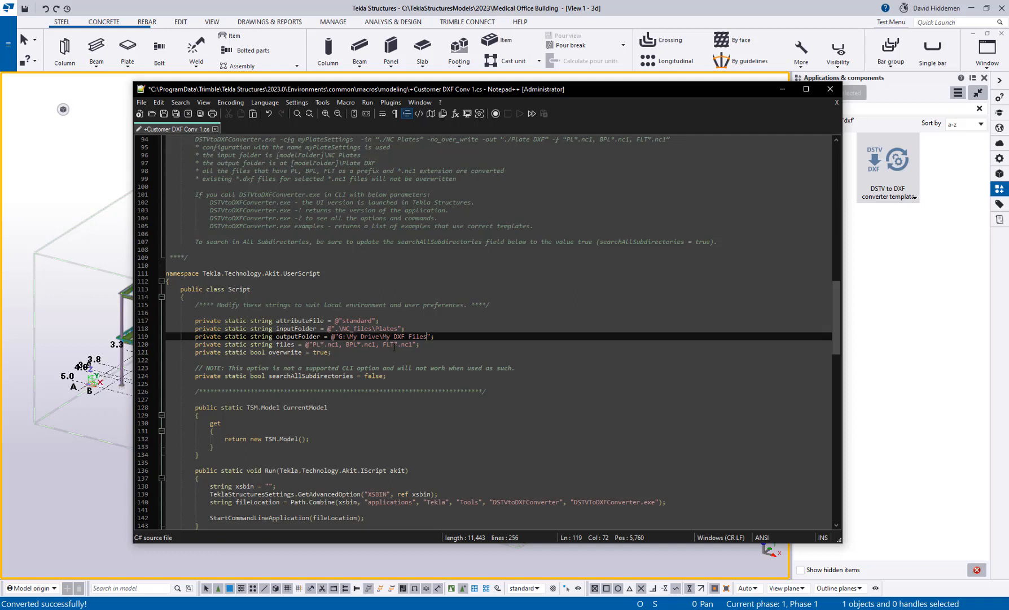
drag(394, 346, 313, 344)
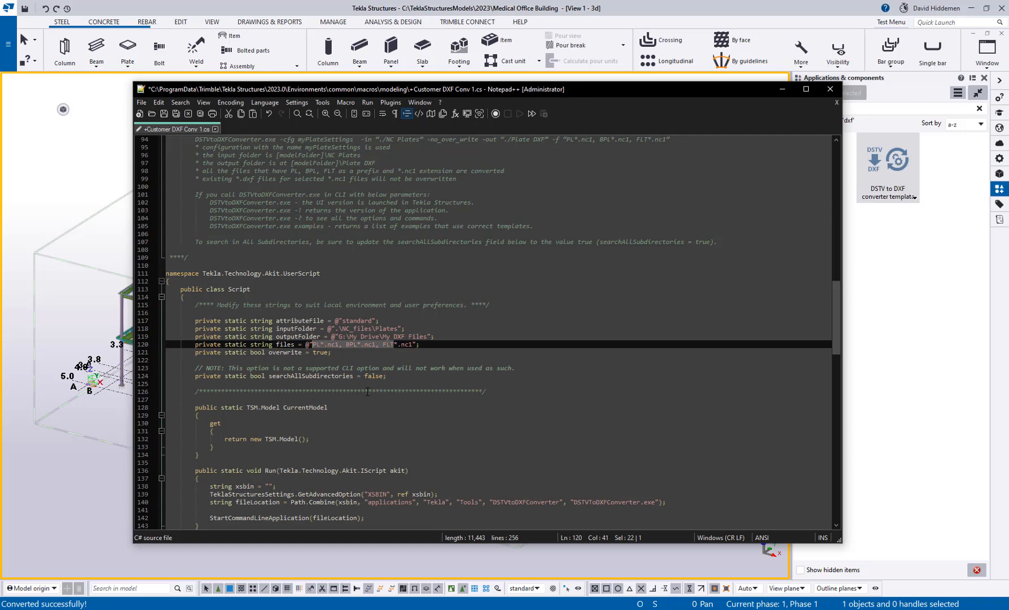
key(Delete)
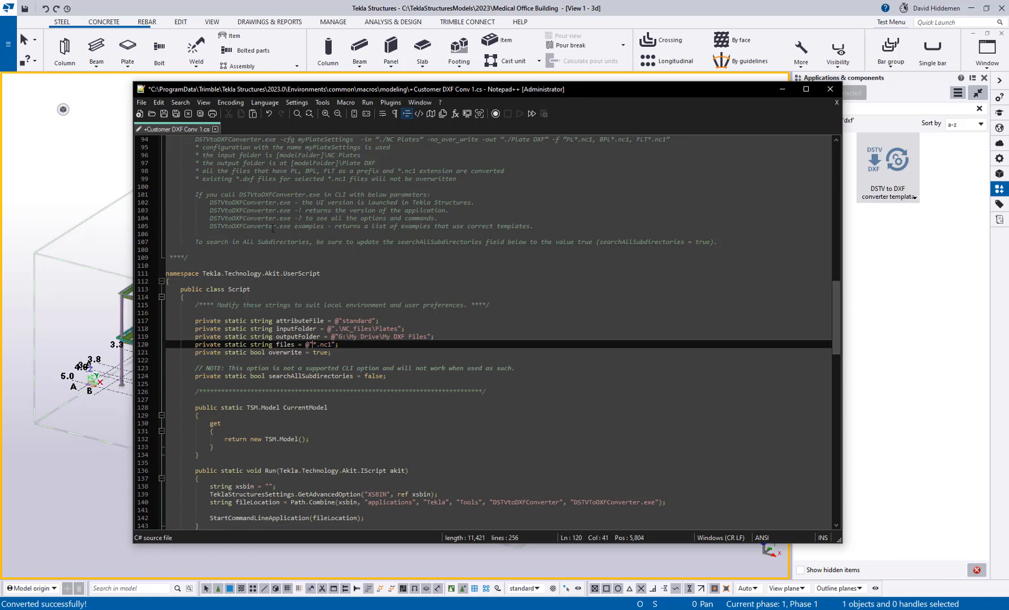
click(163, 114)
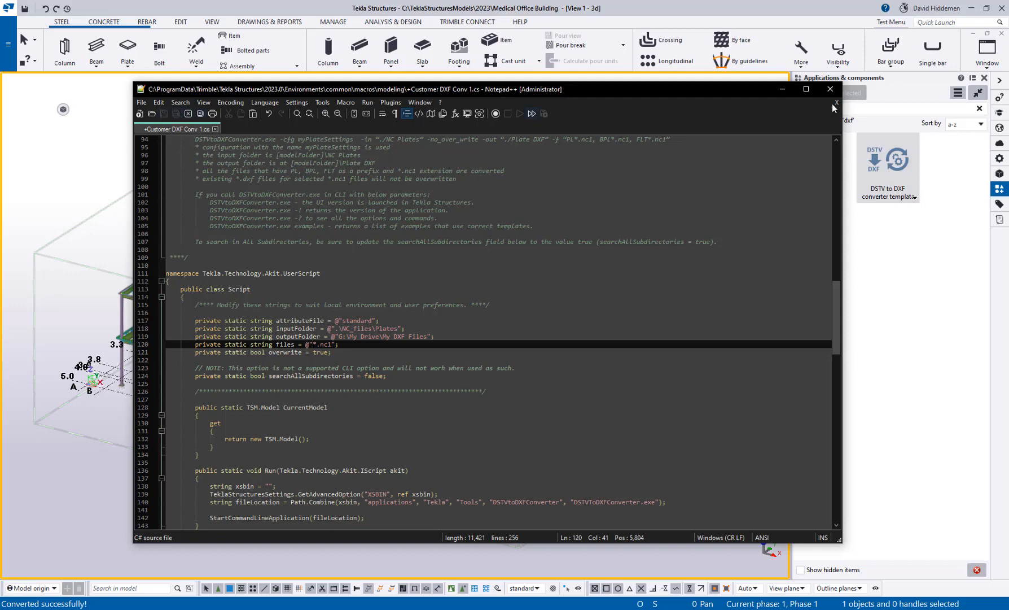
Step: Close Notepad++ and reopen Medical Office Building from the recent models list
click(830, 89)
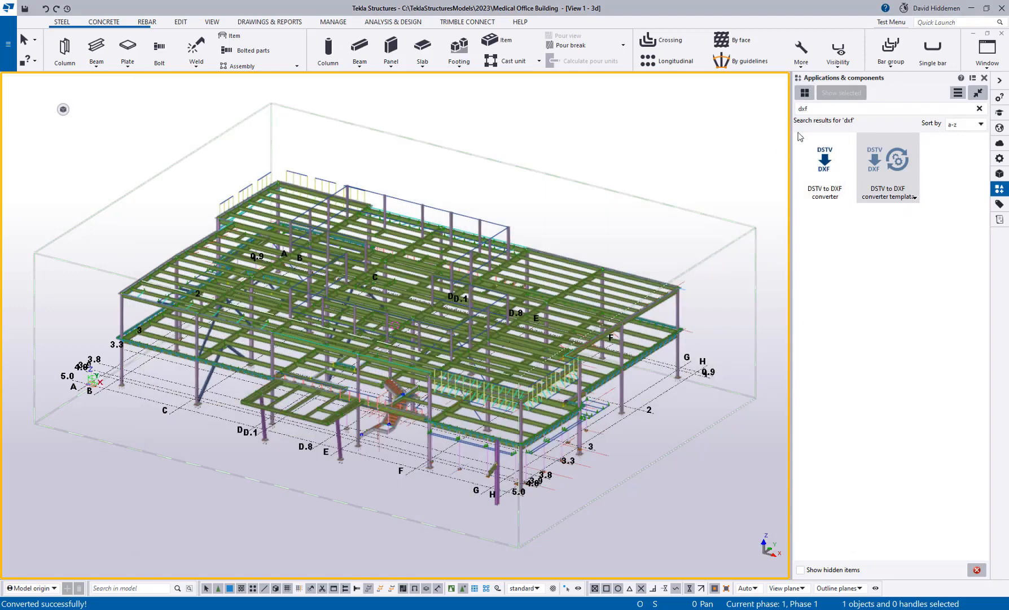
click(8, 43)
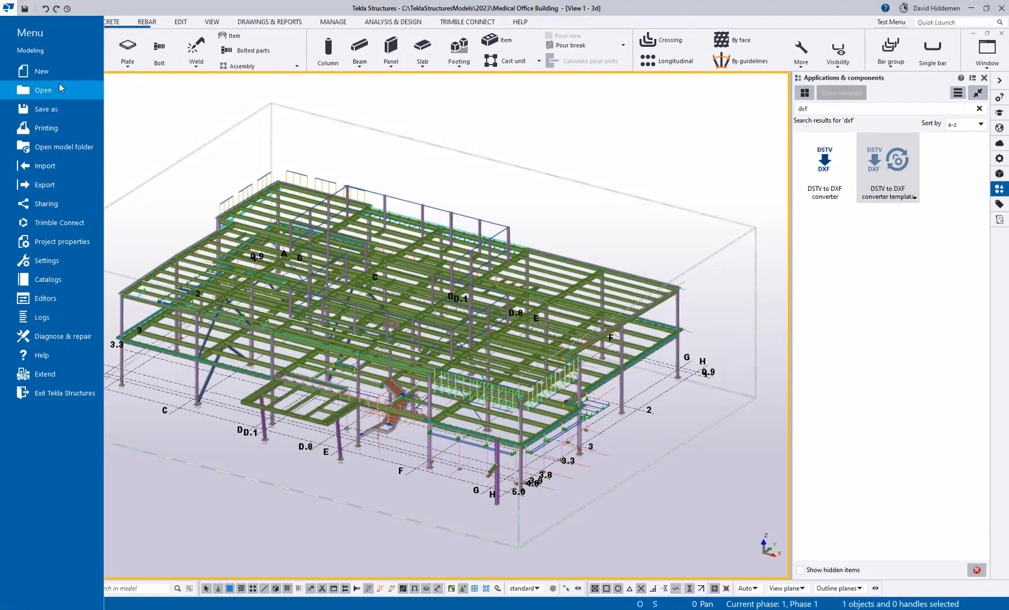
click(60, 89)
click(131, 53)
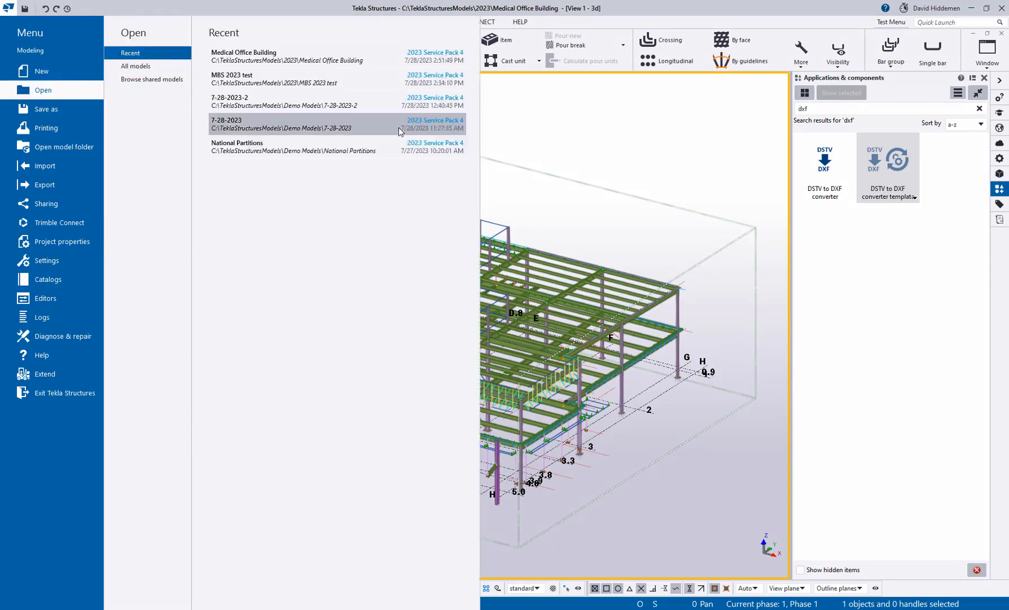
click(248, 61)
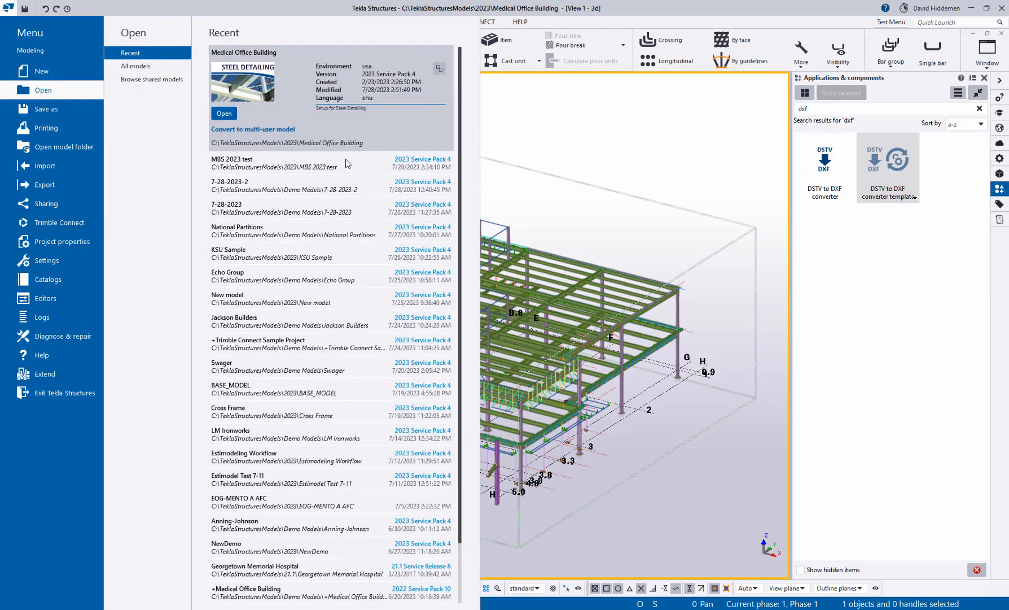
click(649, 192)
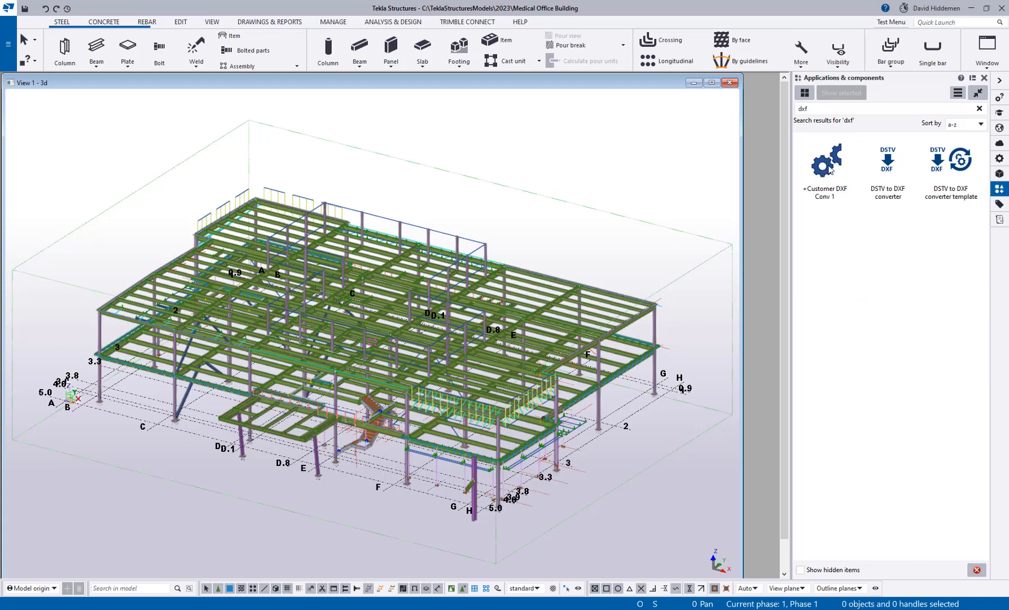
Step: Run the +Customer DXF Conv 1 macro on the 3D model and bring up the My DXF Files folder
click(698, 212)
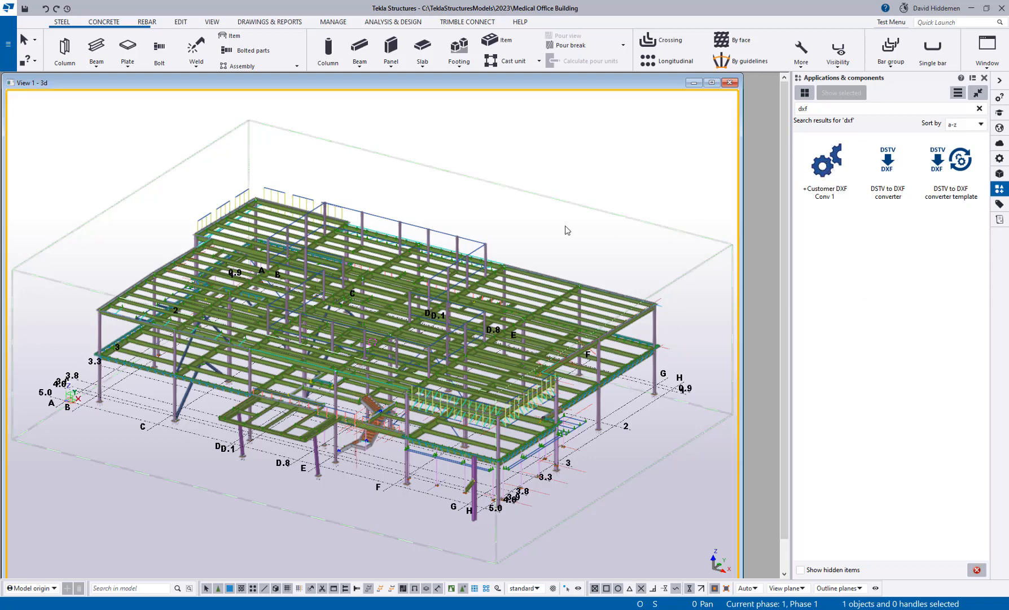
mouse_move(79, 112)
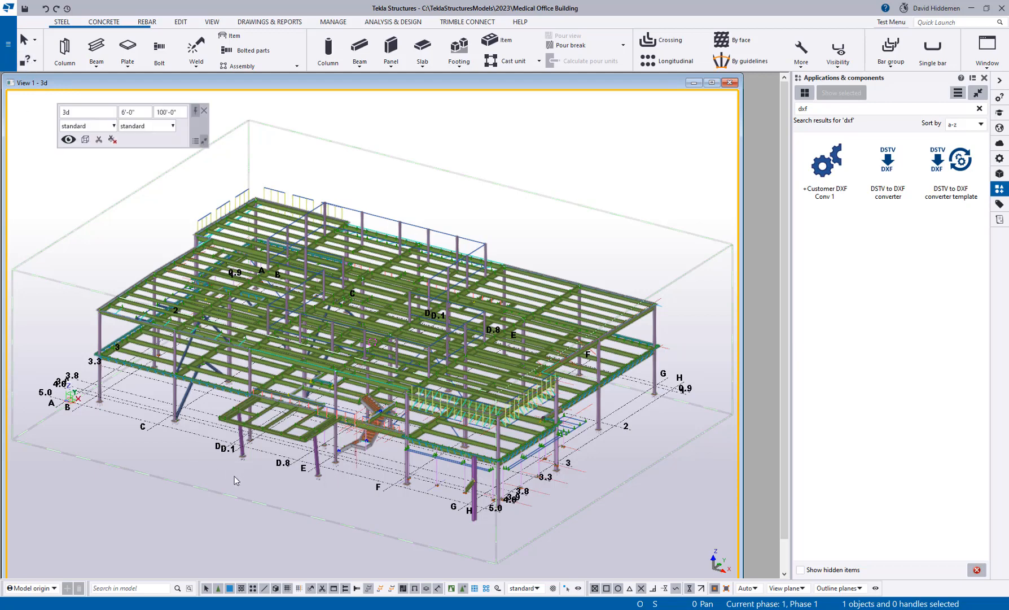
click(830, 175)
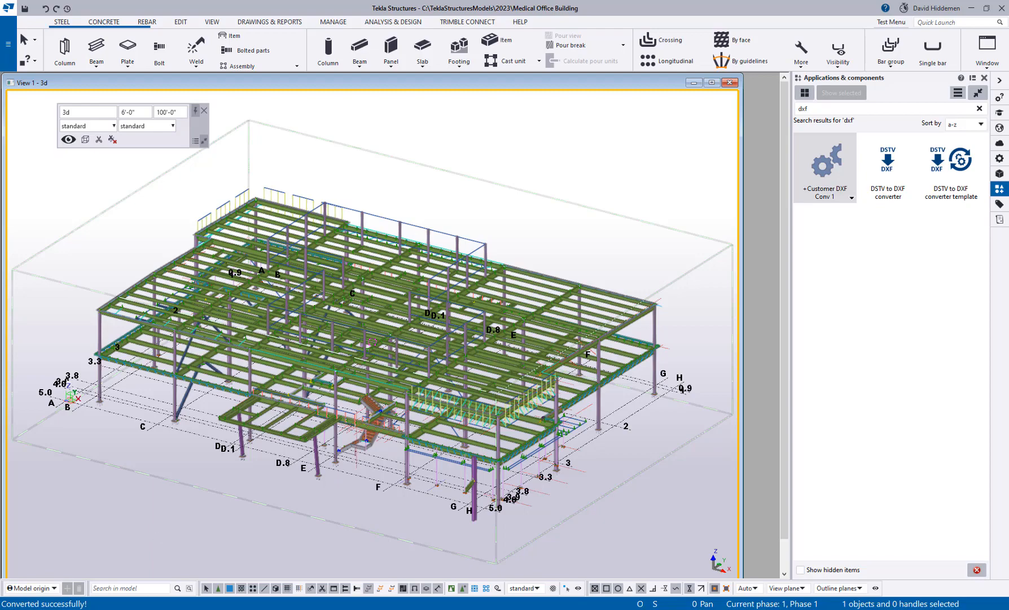
click(84, 609)
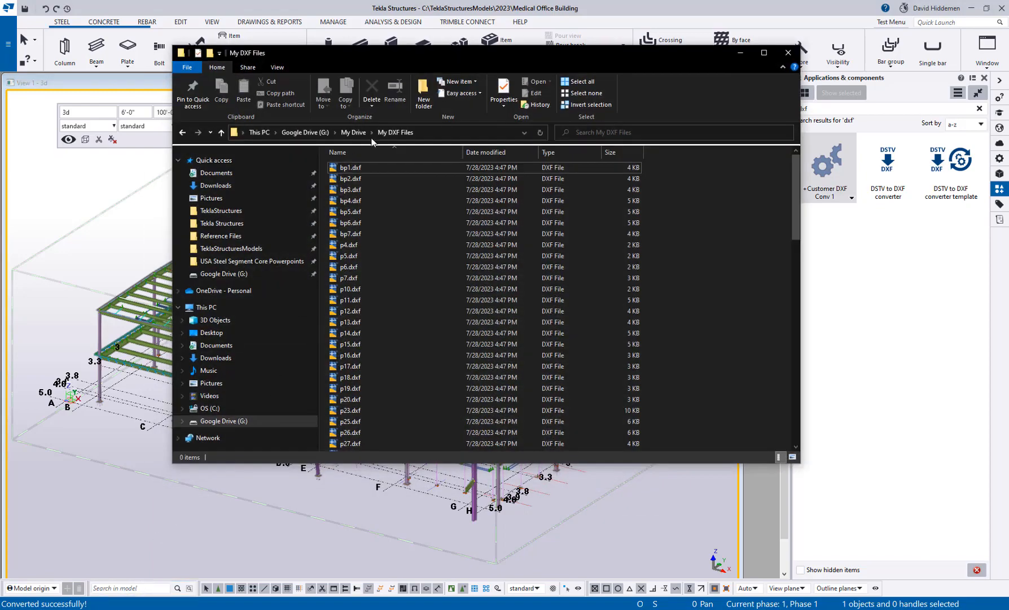
Step: Scroll through the 88 converted plate .dxf files in My DXF Files, then close the folder
click(374, 169)
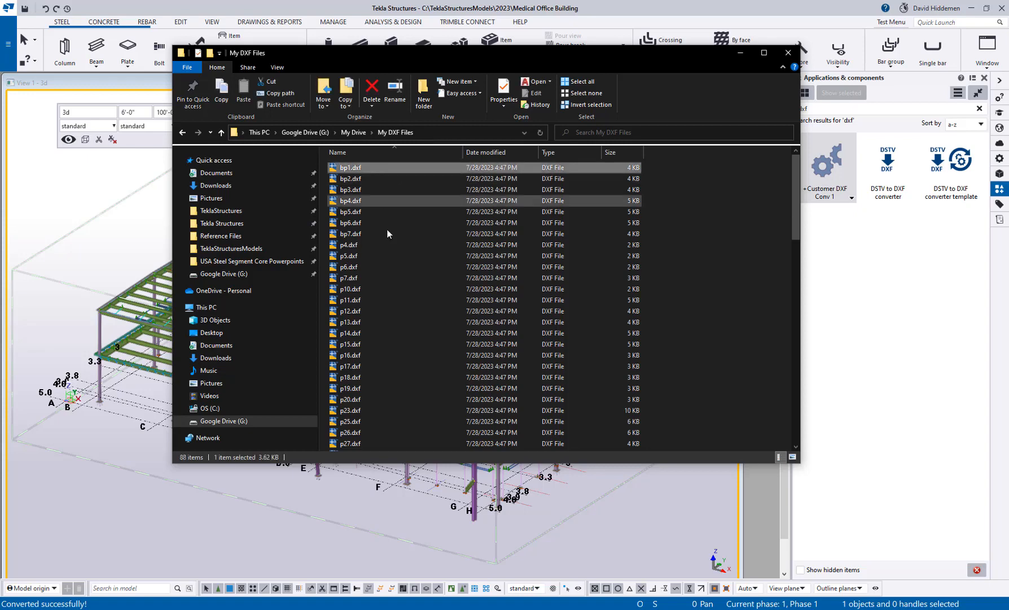
scroll(413, 280, down, 10)
scroll(414, 280, down, 8)
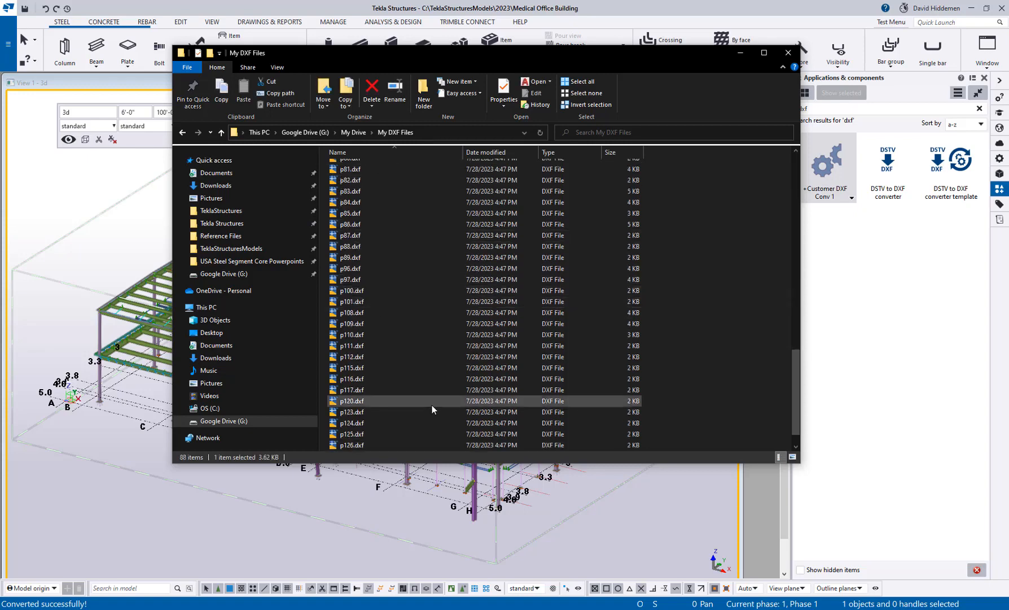
click(789, 53)
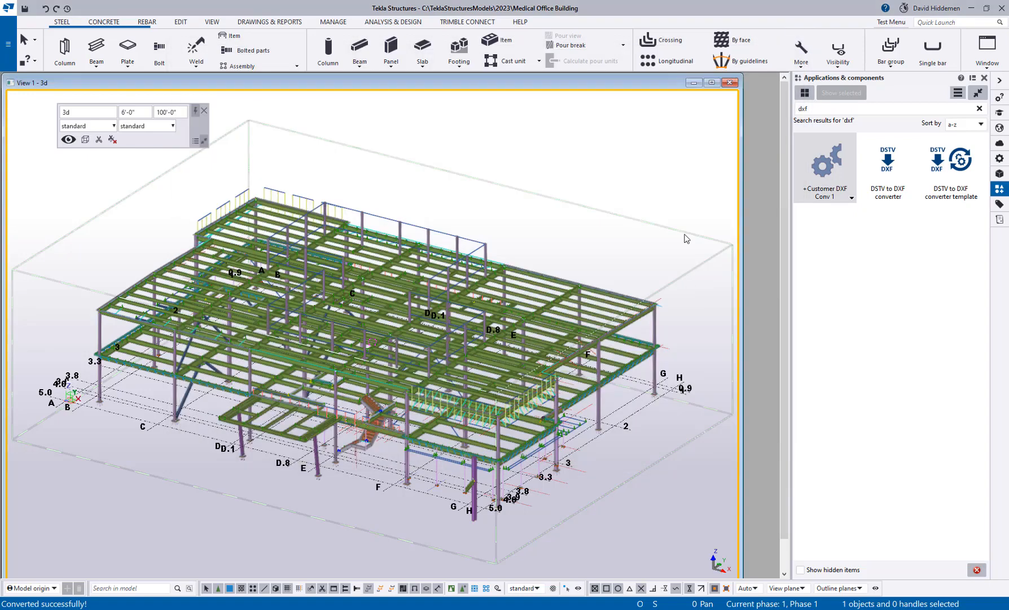